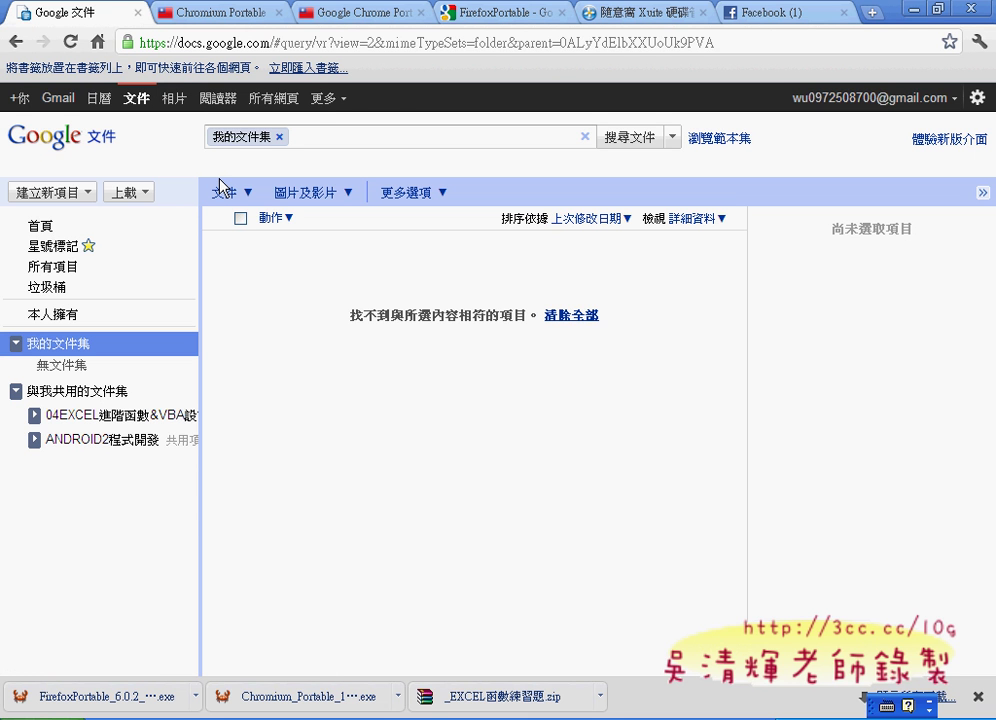
# Open the 更多 menu of other Google services from the top Google bar
pyautogui.click(322, 98)
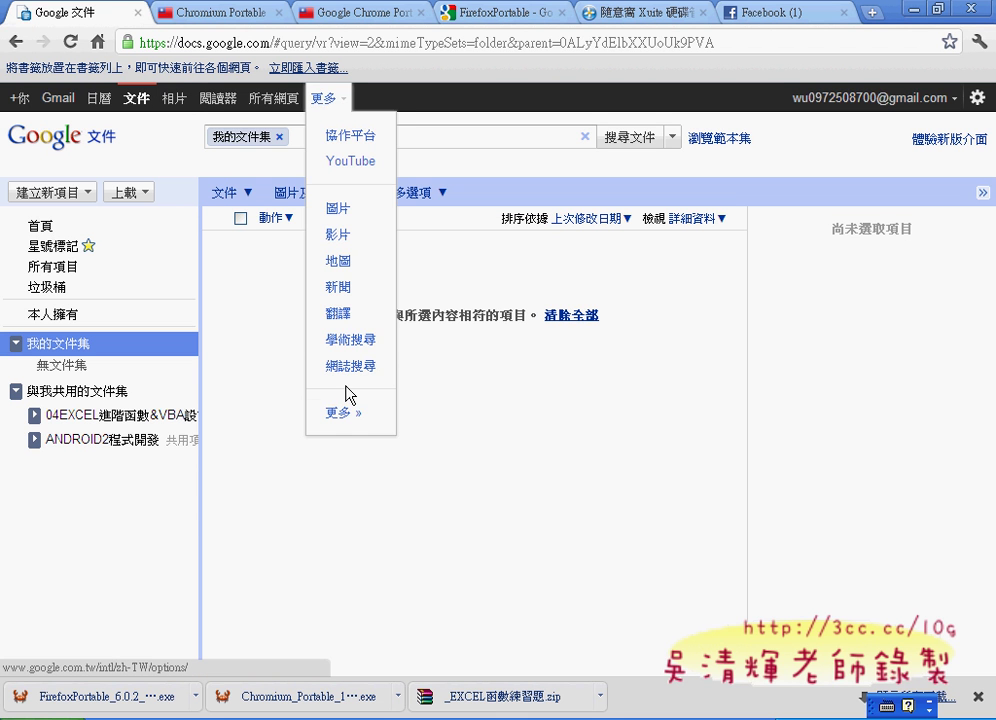
# Open the 更多 Google 產品 page, scroll to the 文件 (Docs) entry and mark it
pyautogui.click(345, 413)
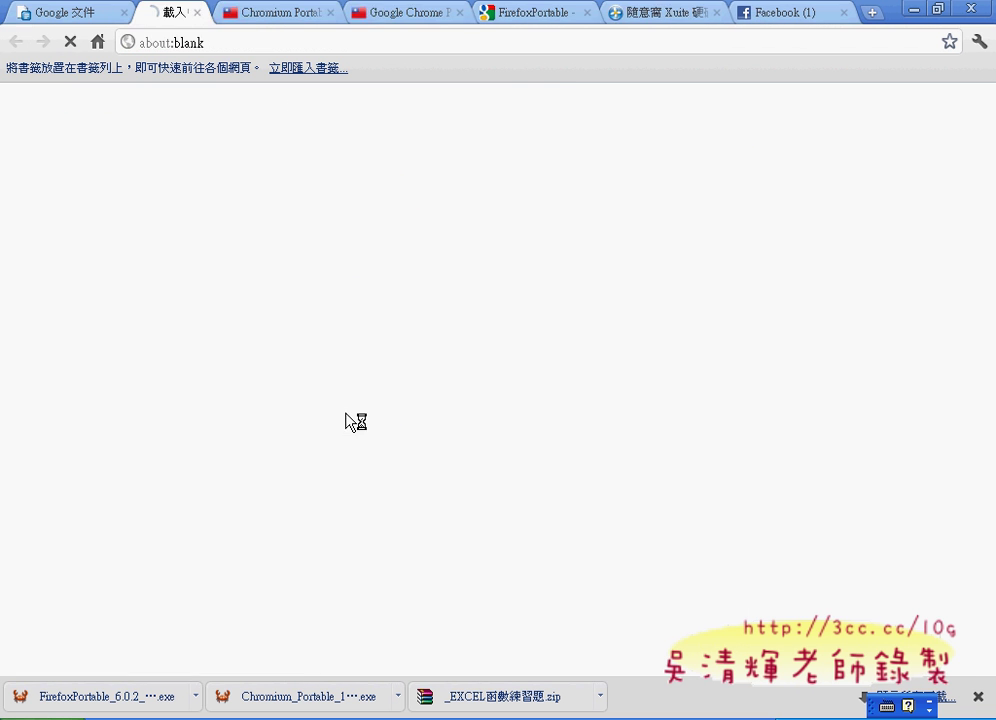
pyautogui.scroll(-1, 415, 424)
pyautogui.scroll(-1, 425, 427)
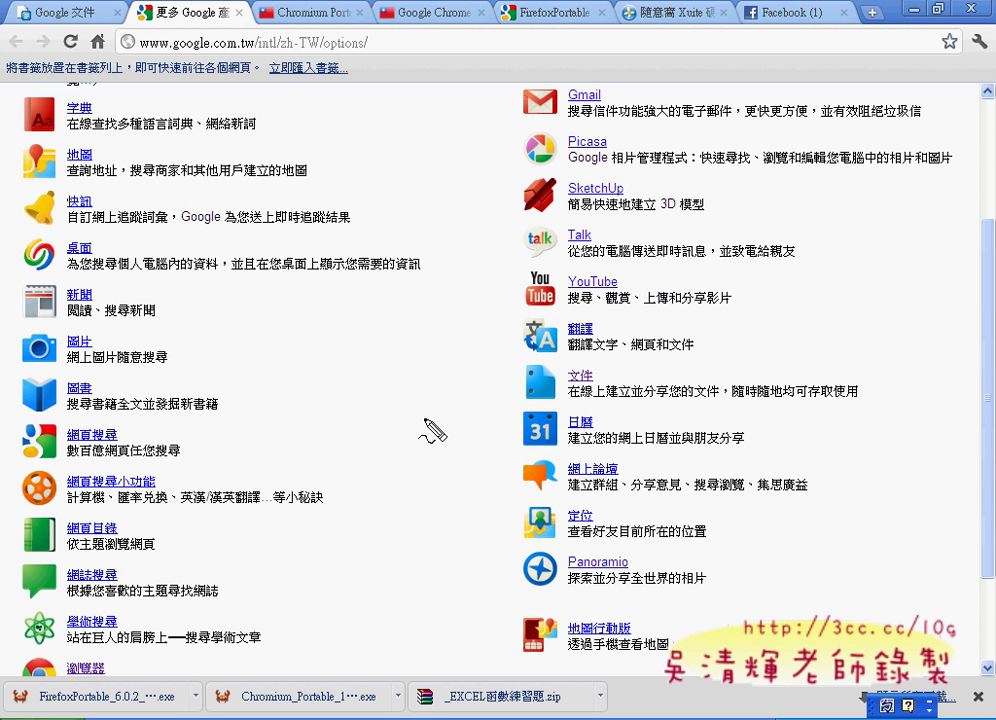
pyautogui.moveTo(583, 402); pyautogui.dragTo(602, 398)
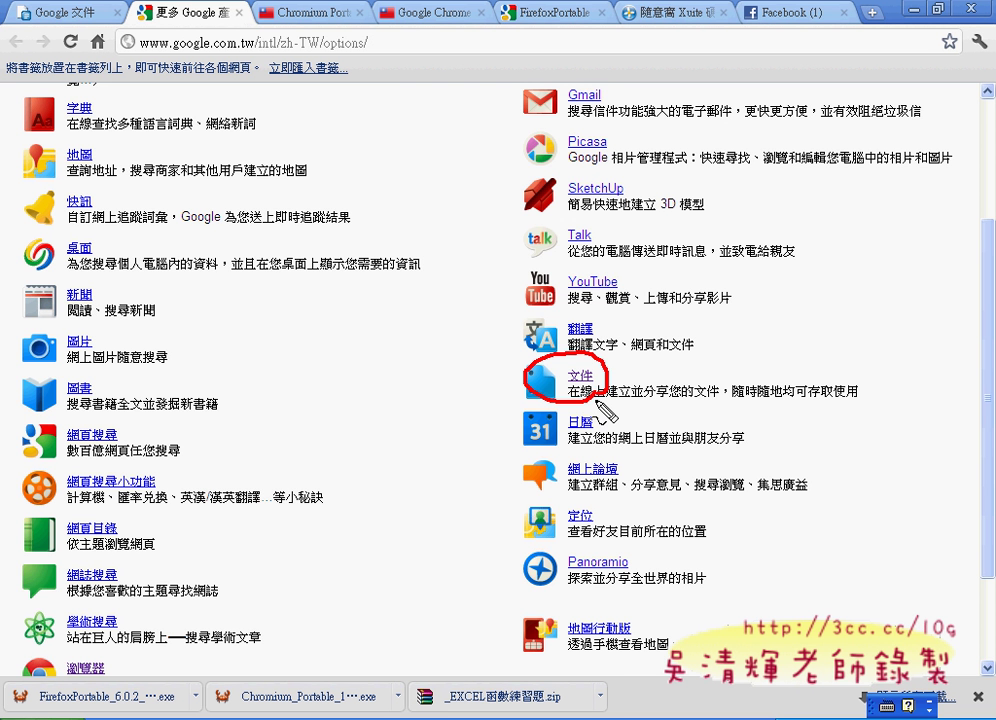
pyautogui.moveTo(728, 397); pyautogui.dragTo(858, 397)
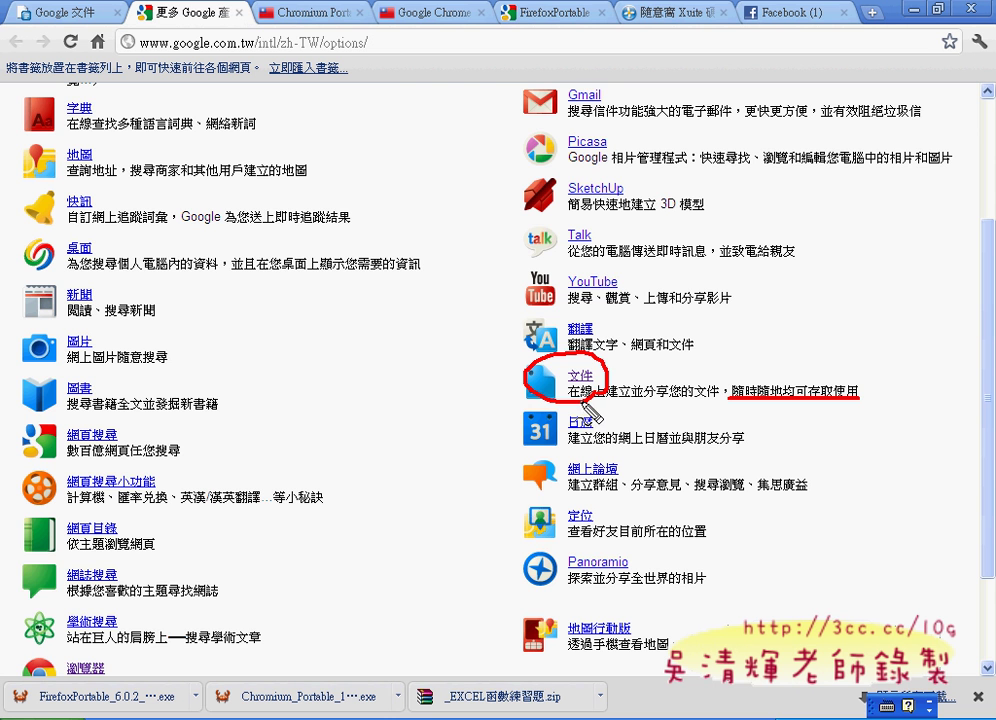
pyautogui.moveTo(598, 421)
pyautogui.mouseDown()
pyautogui.moveTo(613, 418)
pyautogui.moveTo(612, 399)
pyautogui.moveTo(667, 403)
pyautogui.mouseUp()
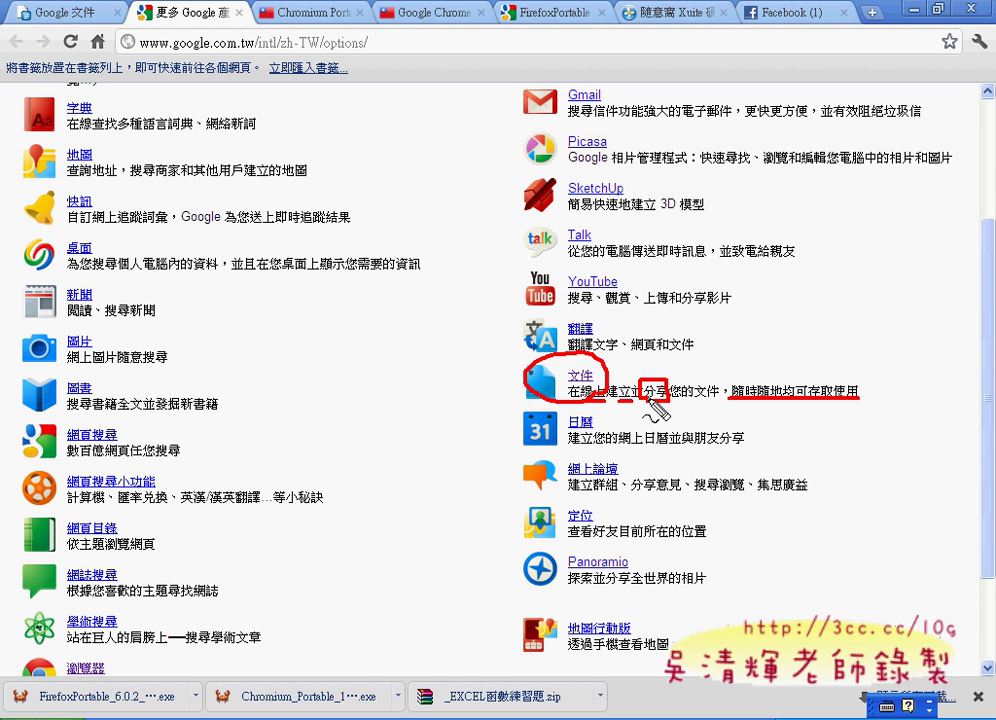
pyautogui.press('Escape')
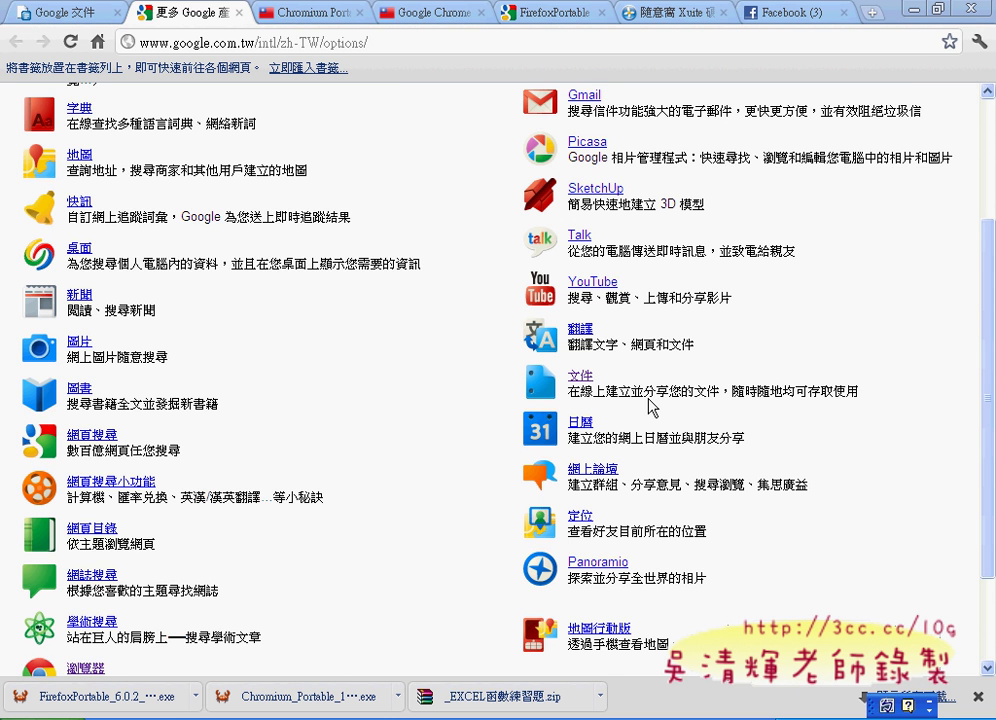
# Open Google Docs from the 文件 link and settle on the empty 我的文件集 collection
pyautogui.click(597, 378)
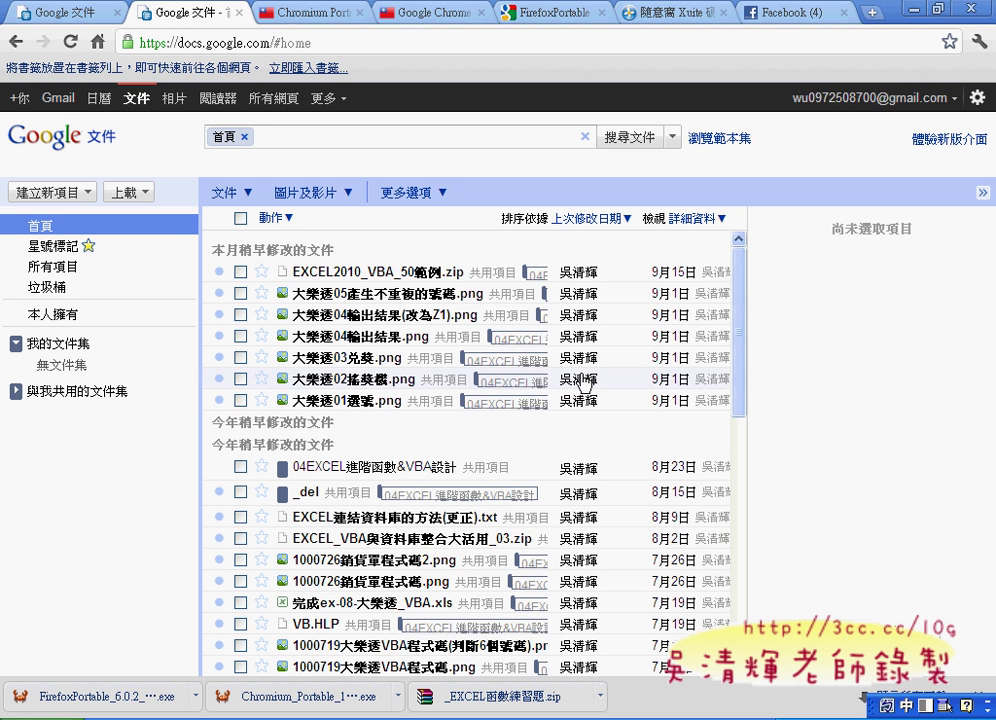
pyautogui.click(89, 229)
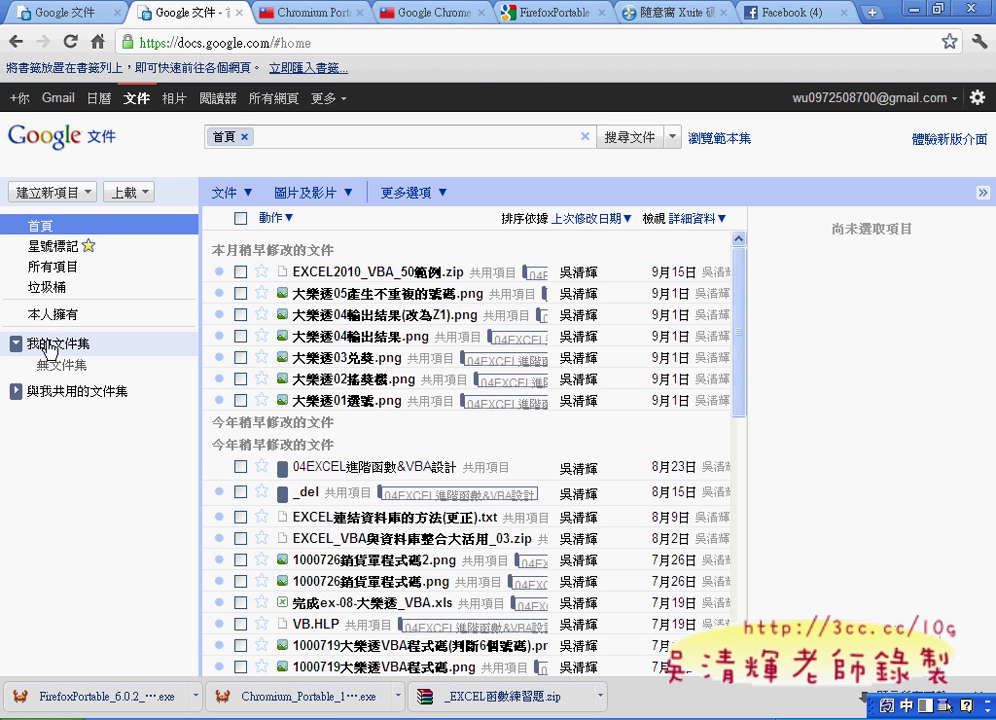
pyautogui.click(48, 344)
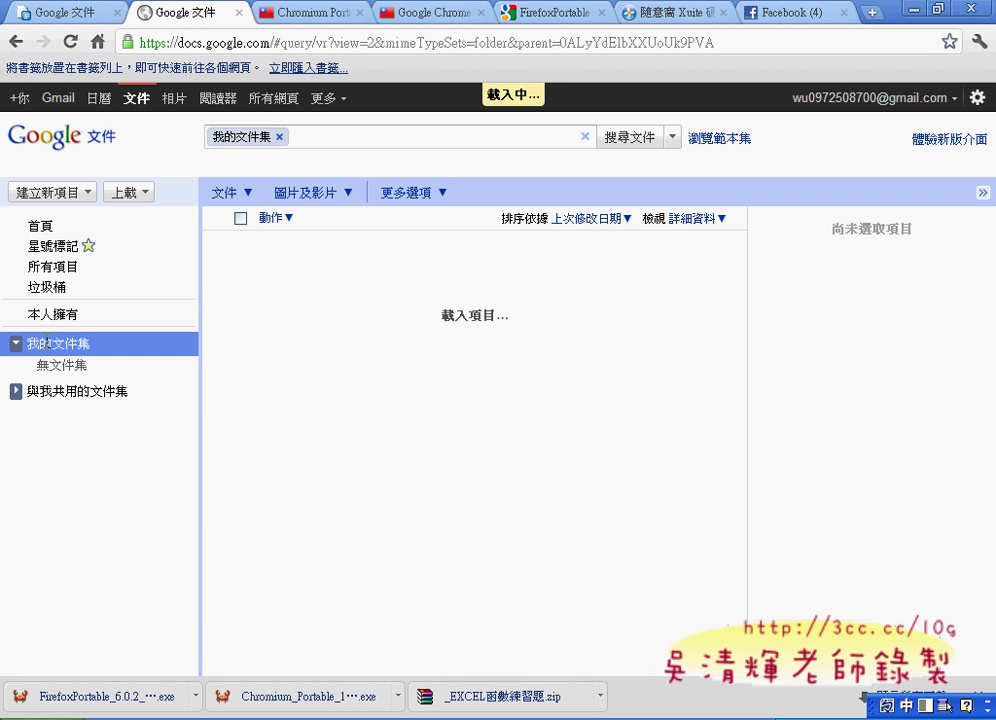
pyautogui.click(50, 228)
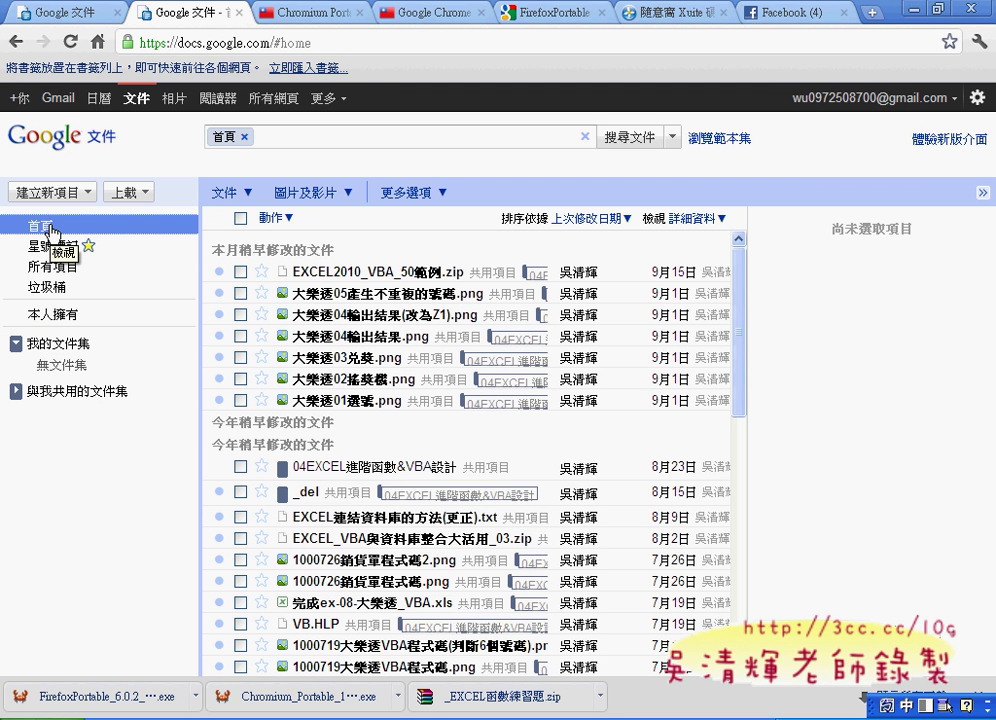
pyautogui.click(54, 347)
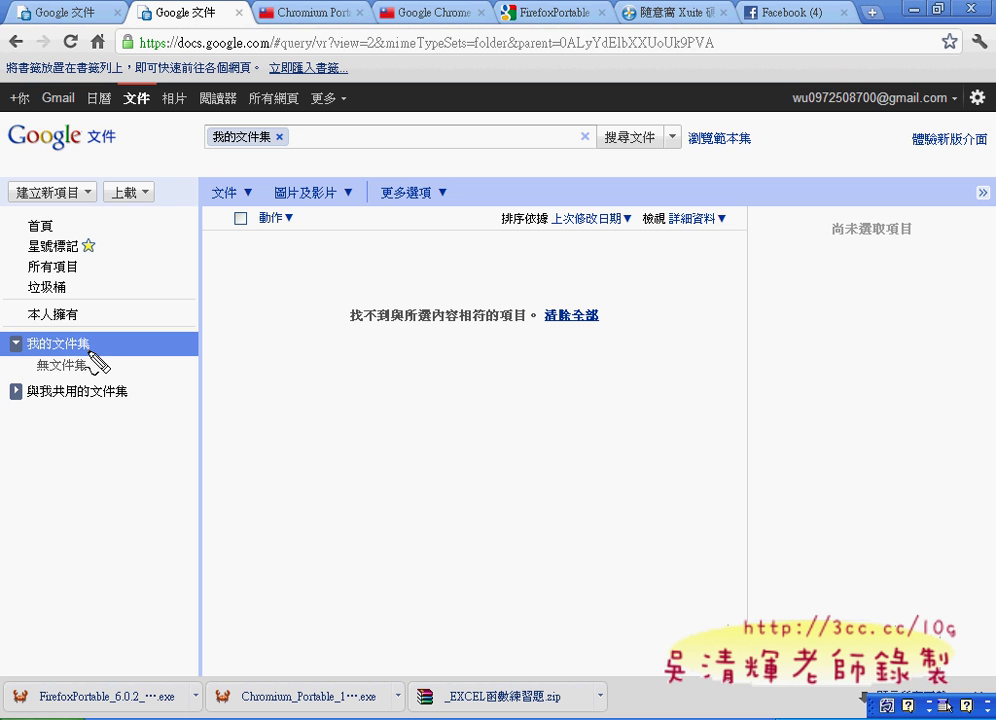
pyautogui.moveTo(88, 355)
pyautogui.mouseDown()
pyautogui.moveTo(84, 332)
pyautogui.moveTo(91, 353)
pyautogui.mouseUp()
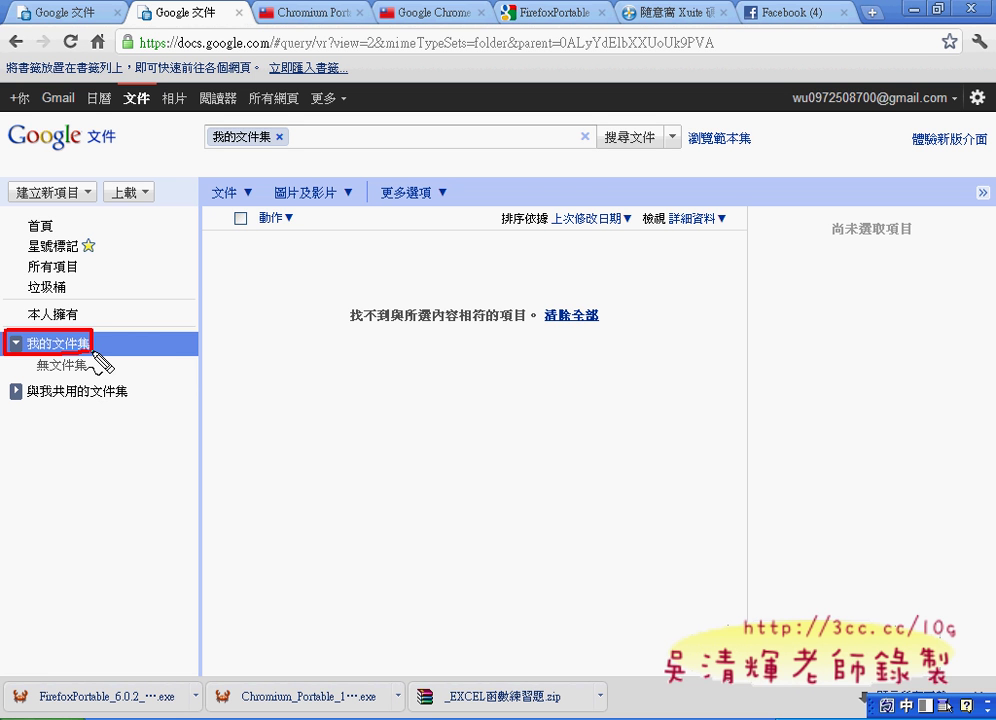
pyautogui.moveTo(145, 165); pyautogui.dragTo(161, 207)
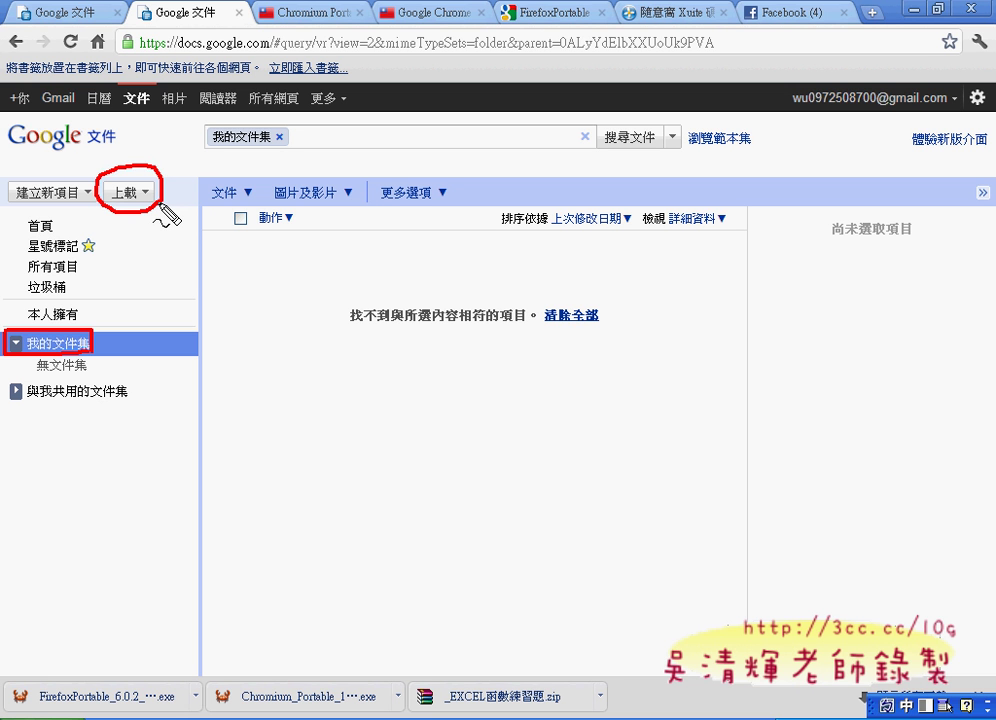
# Dismiss the open popup and show the 上載 (Upload) dropdown choices
pyautogui.press('Escape')
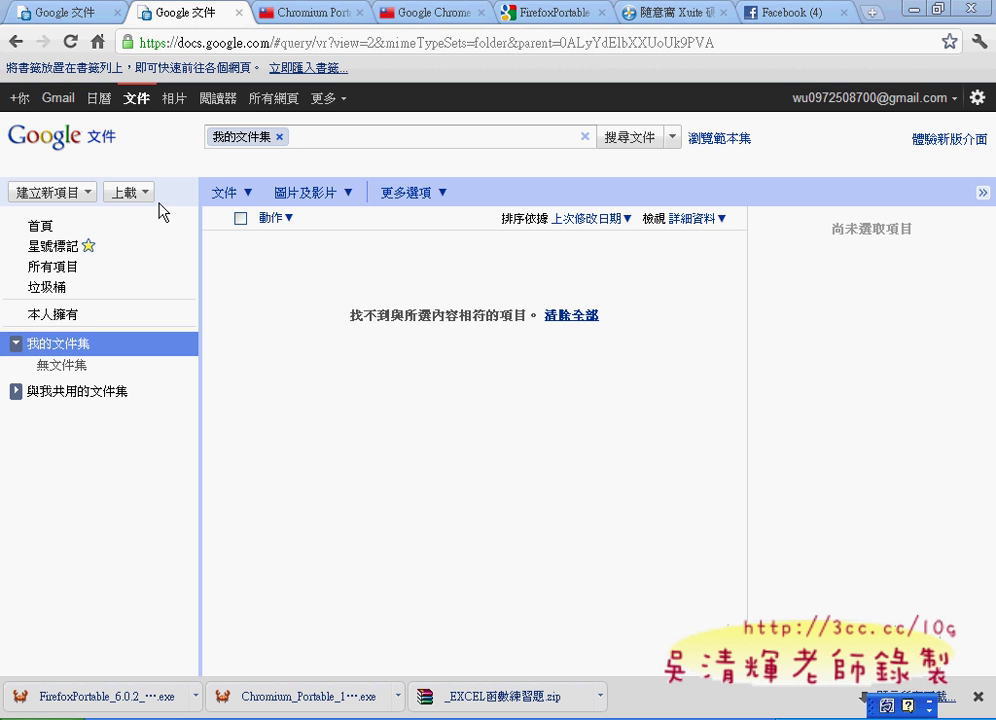
pyautogui.click(139, 194)
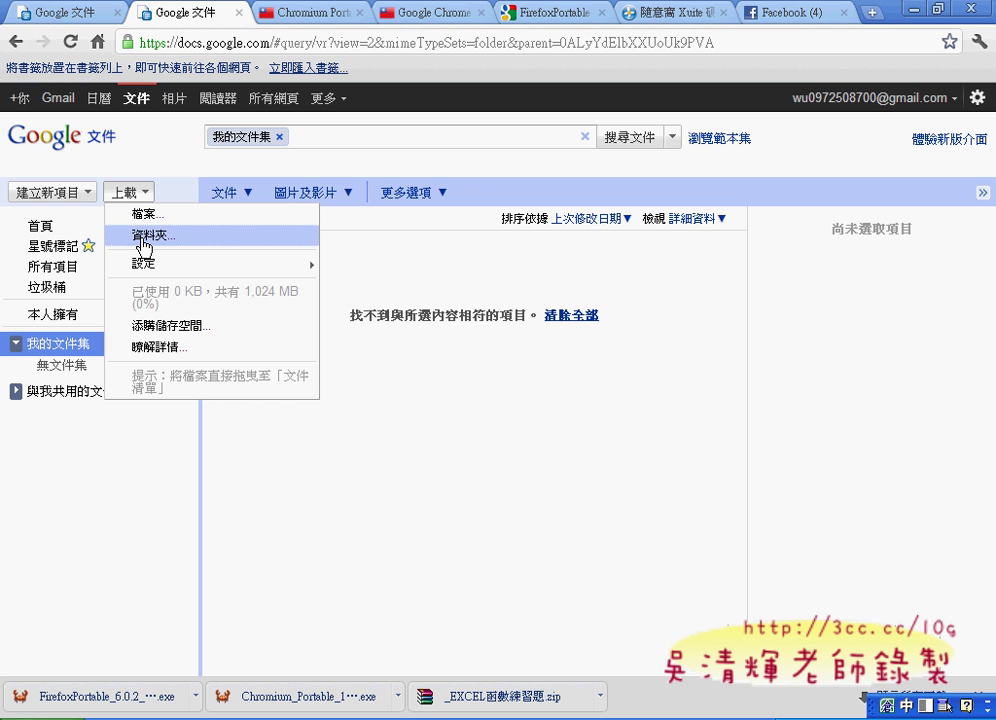
# Pick 資料夾... and select 我的文件 > Downloads > _EXCEL函數練習題 > 課程練習題 for upload
pyautogui.click(142, 239)
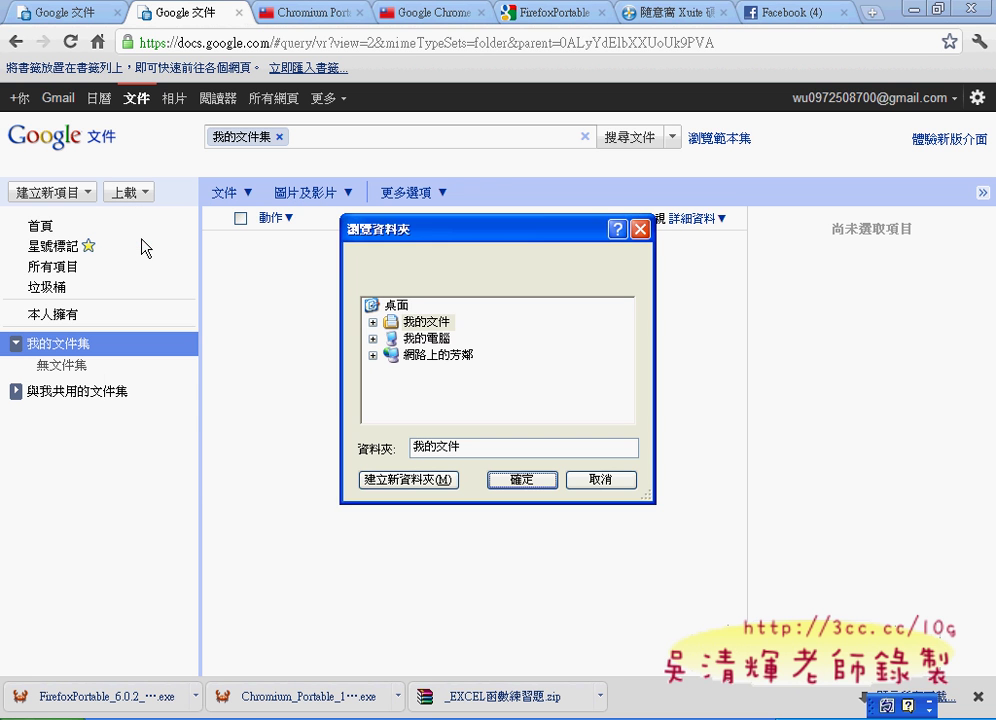
pyautogui.click(390, 307)
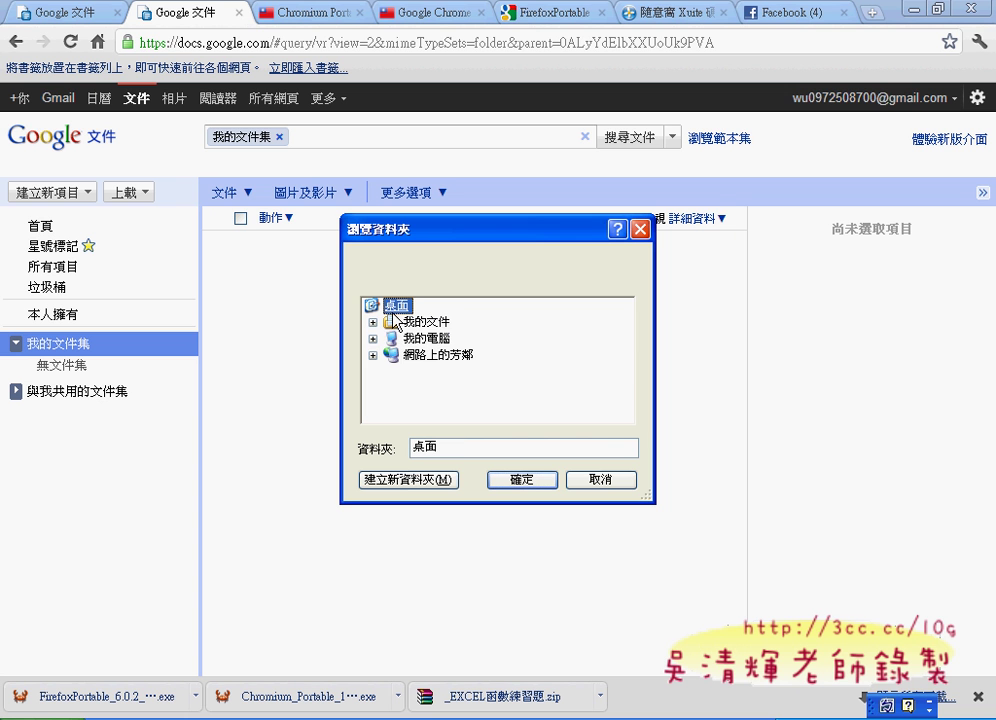
pyautogui.click(372, 323)
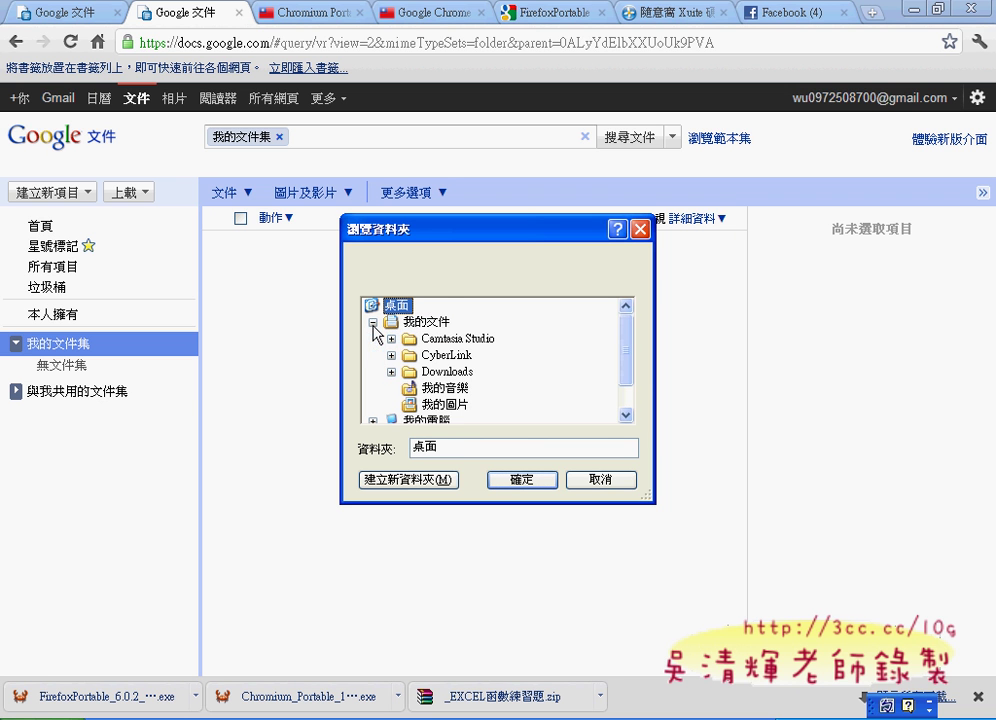
pyautogui.click(391, 371)
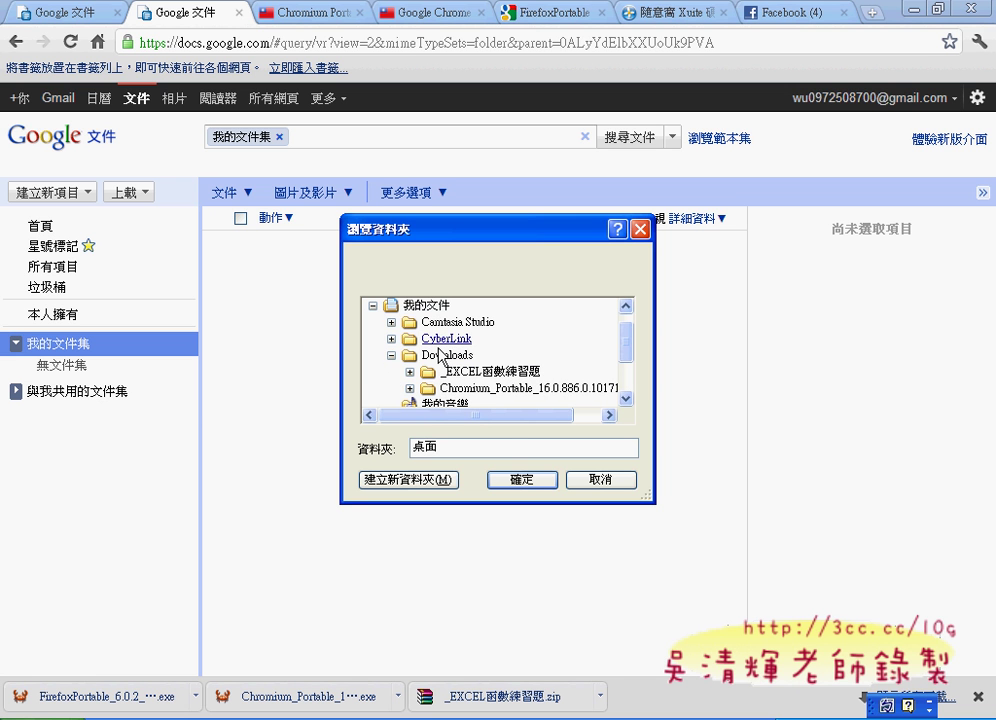
pyautogui.doubleClick(470, 371)
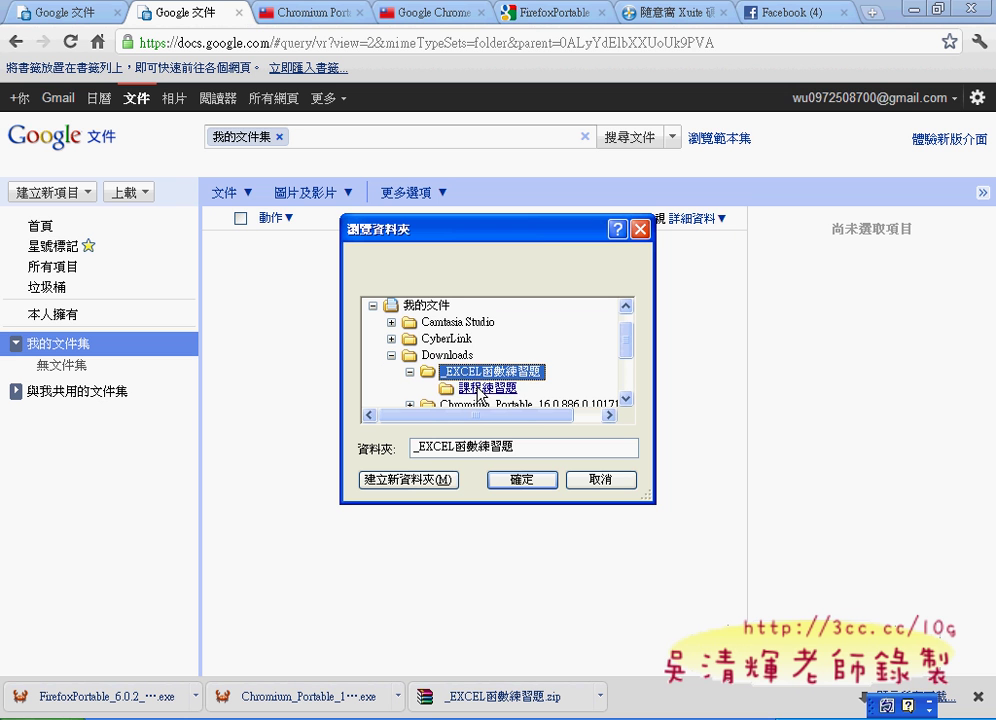
pyautogui.click(480, 389)
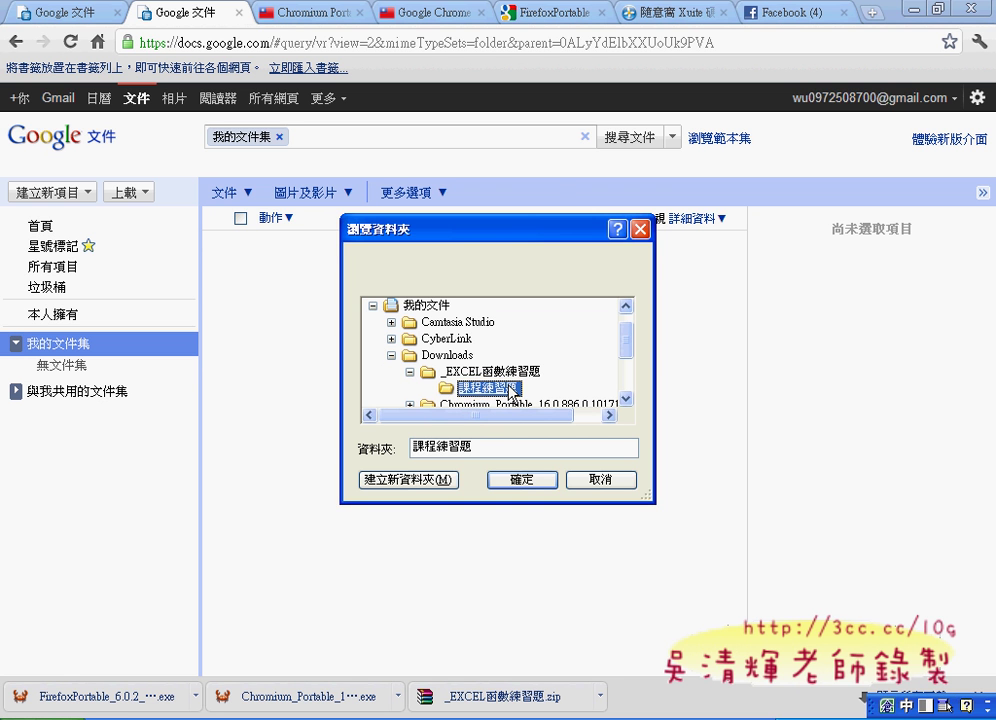
pyautogui.click(516, 482)
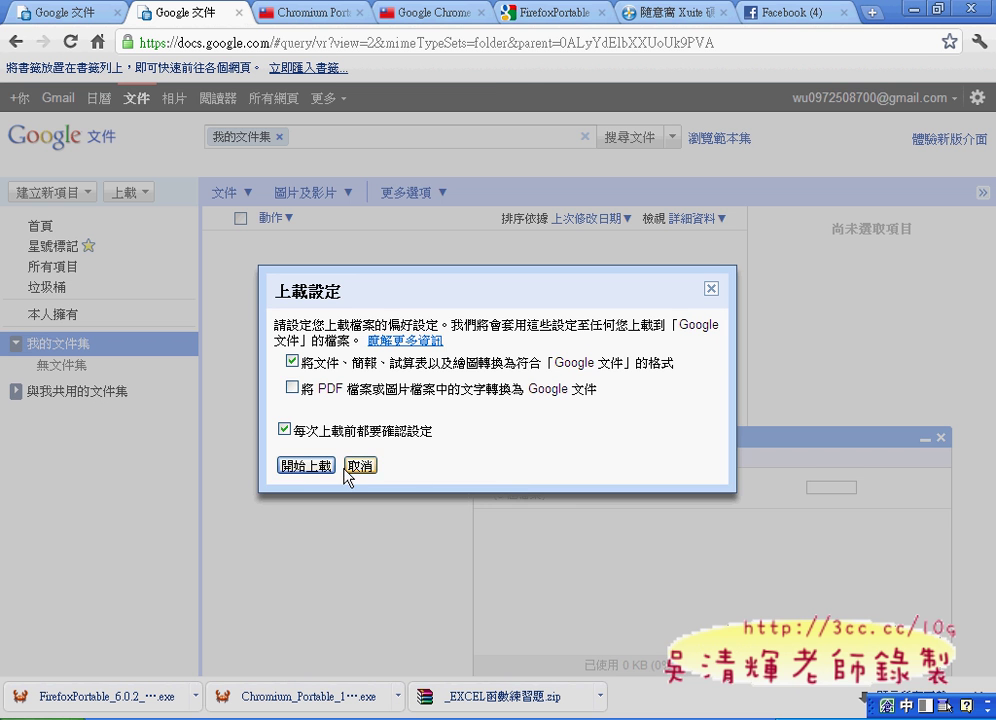
# Start uploading 課程練習題 with conversion to Google Docs format left checked
pyautogui.click(316, 467)
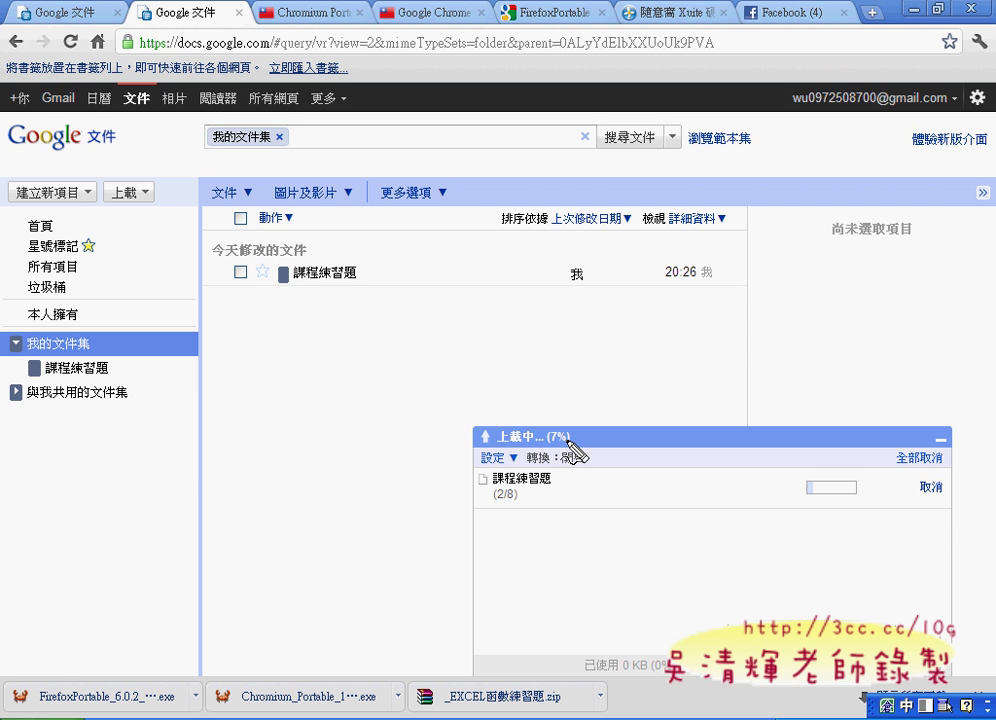
pyautogui.moveTo(567, 447)
pyautogui.mouseDown()
pyautogui.moveTo(510, 433)
pyautogui.moveTo(572, 442)
pyautogui.mouseUp()
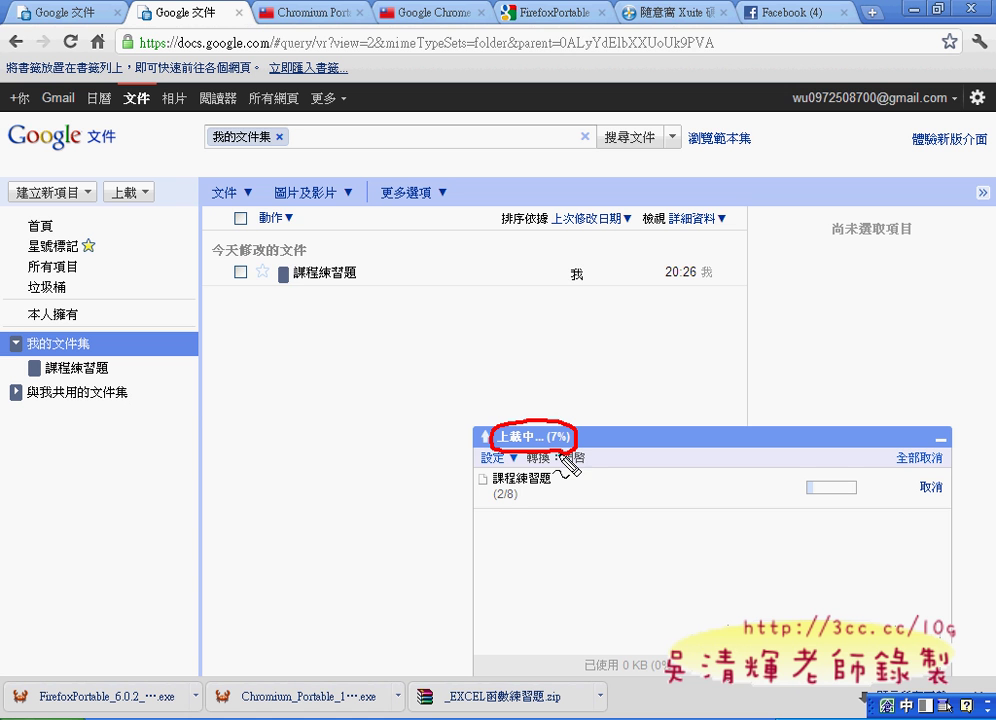
pyautogui.moveTo(350, 284)
pyautogui.mouseDown()
pyautogui.moveTo(285, 282)
pyautogui.moveTo(388, 282)
pyautogui.mouseUp()
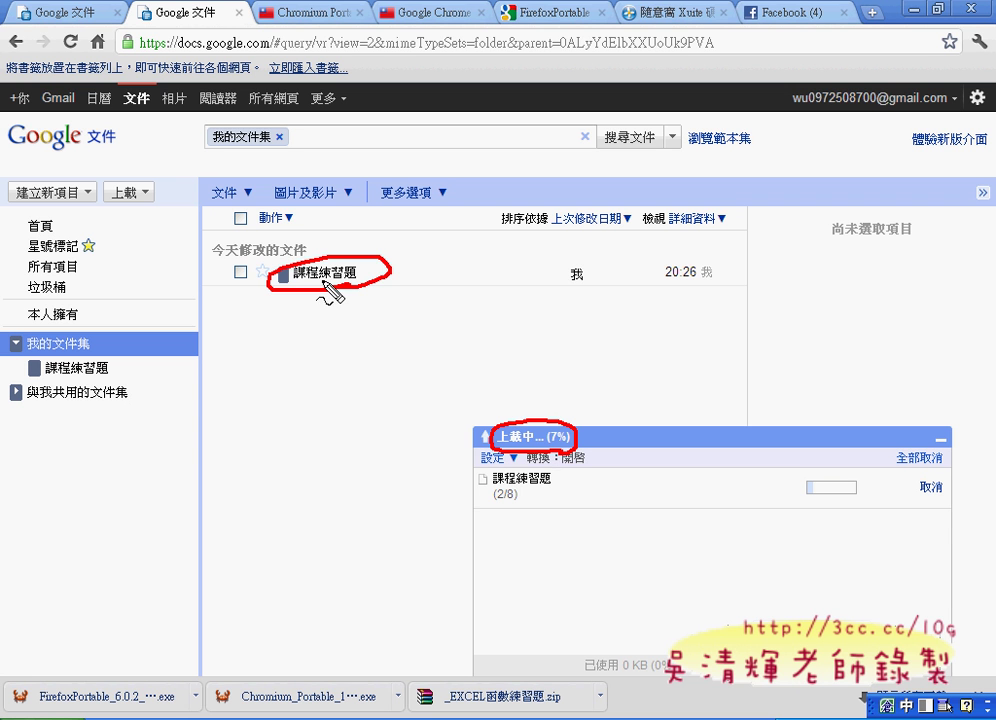